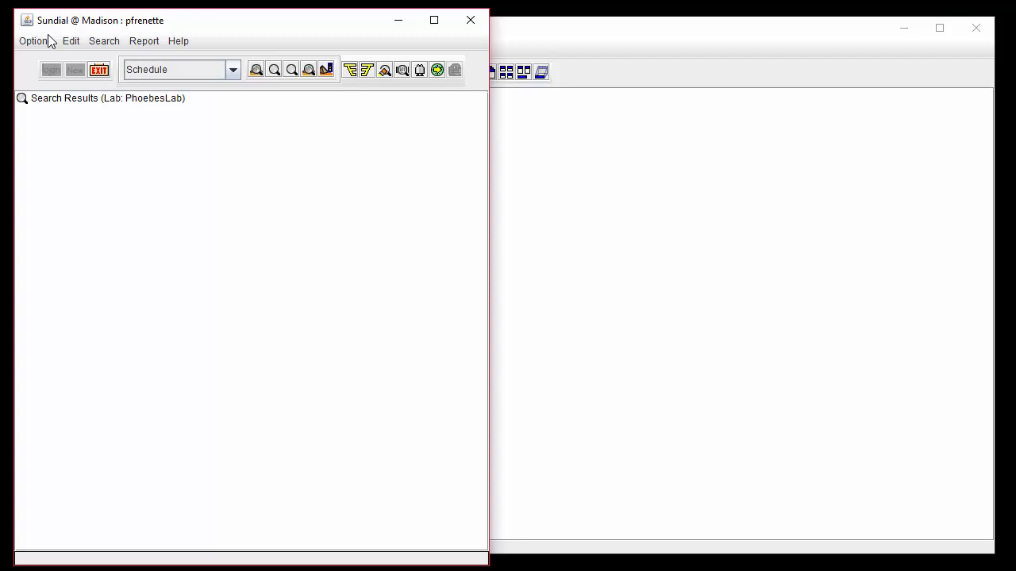
Open the Permits resource of the lab
click(50, 42)
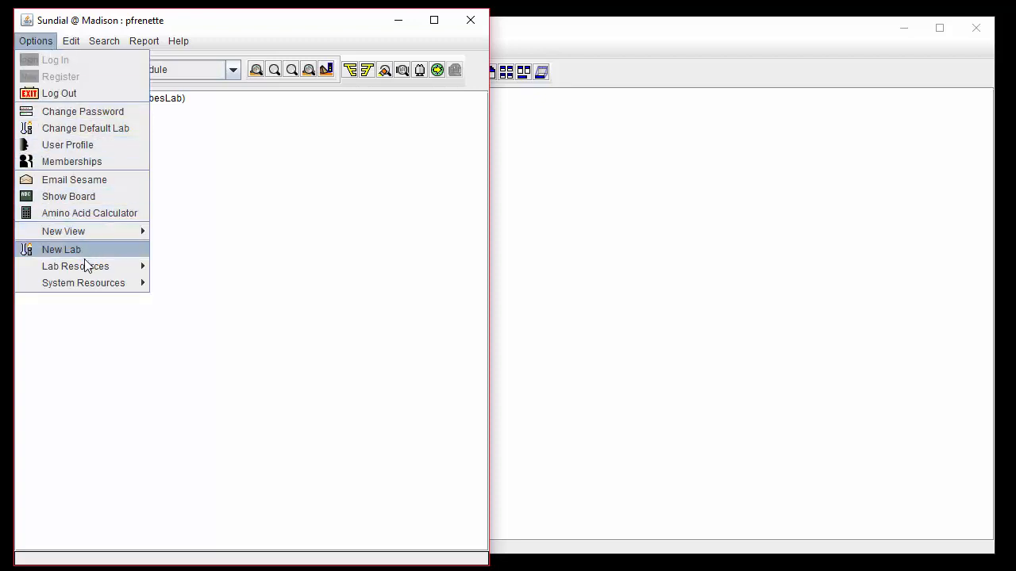
mouse_move(86, 267)
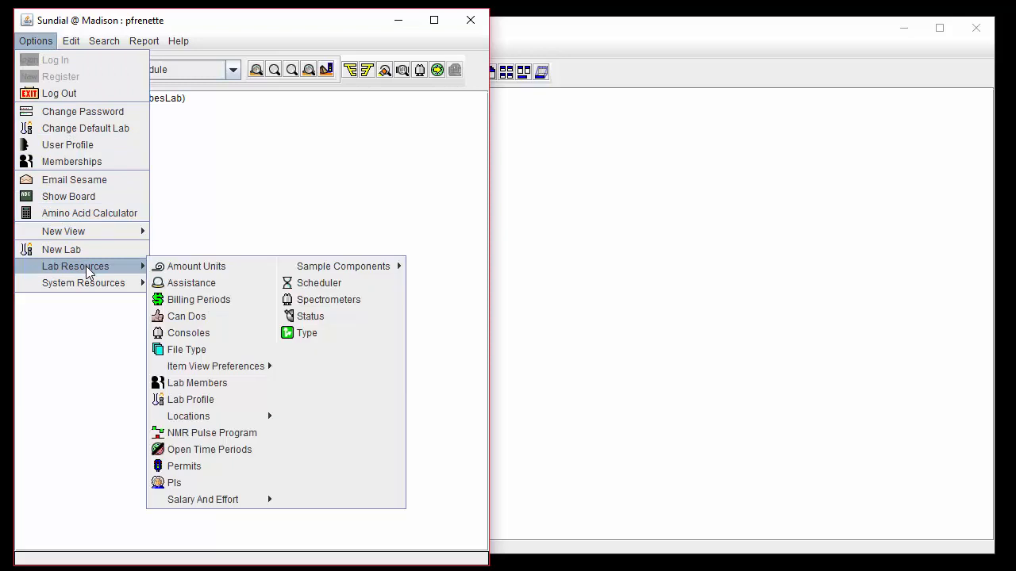
click(205, 464)
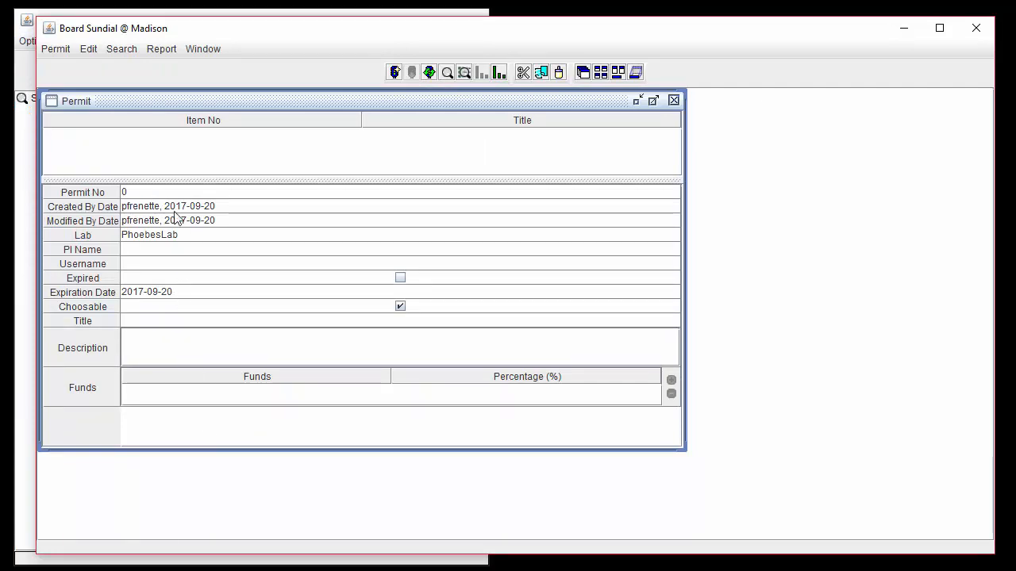
Search all permits by owner with wildcard criteria, view the Molecular Spectrometry at NRMFAM permit, and enlarge the results list
click(129, 51)
click(133, 68)
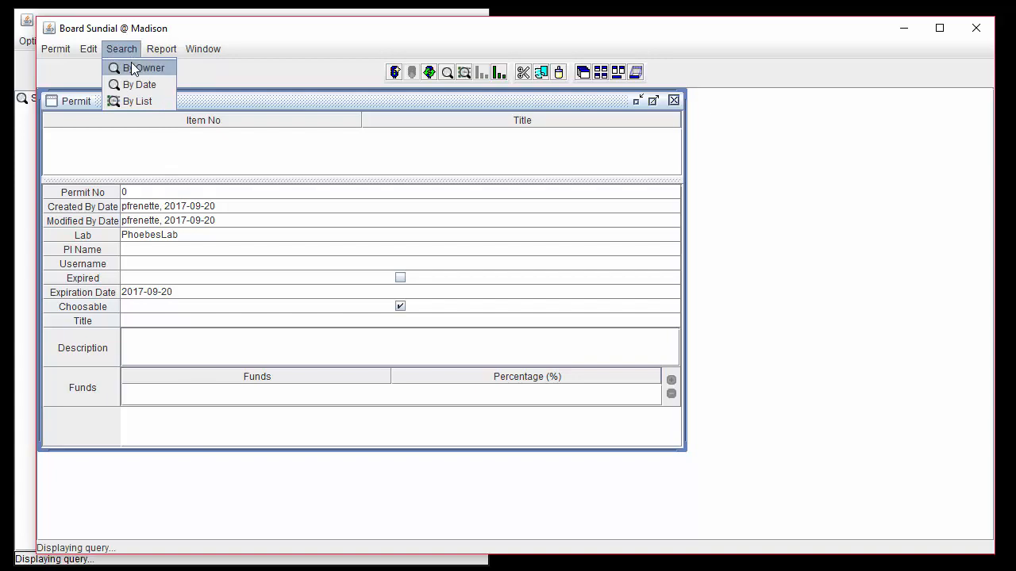
click(133, 69)
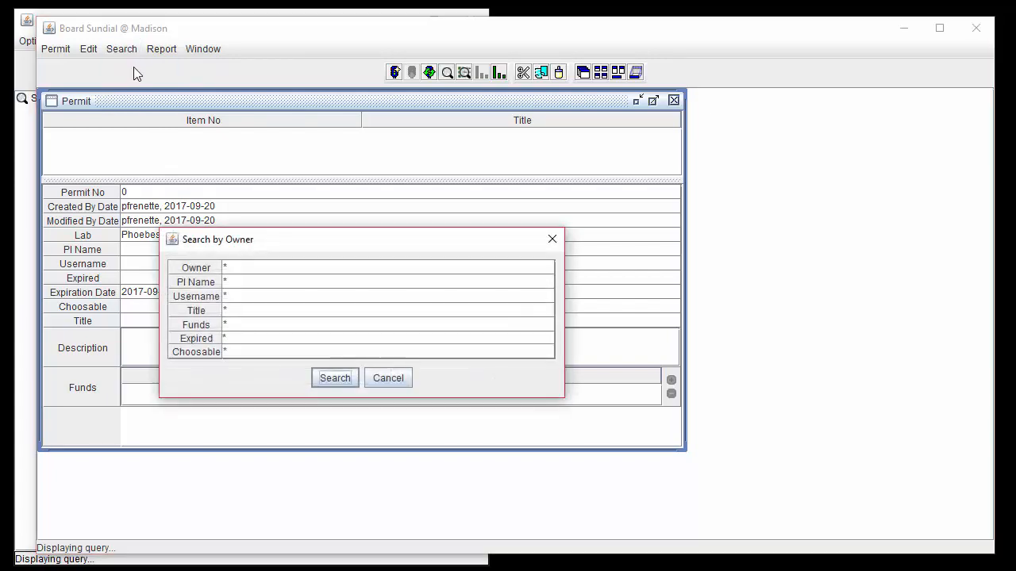
click(324, 382)
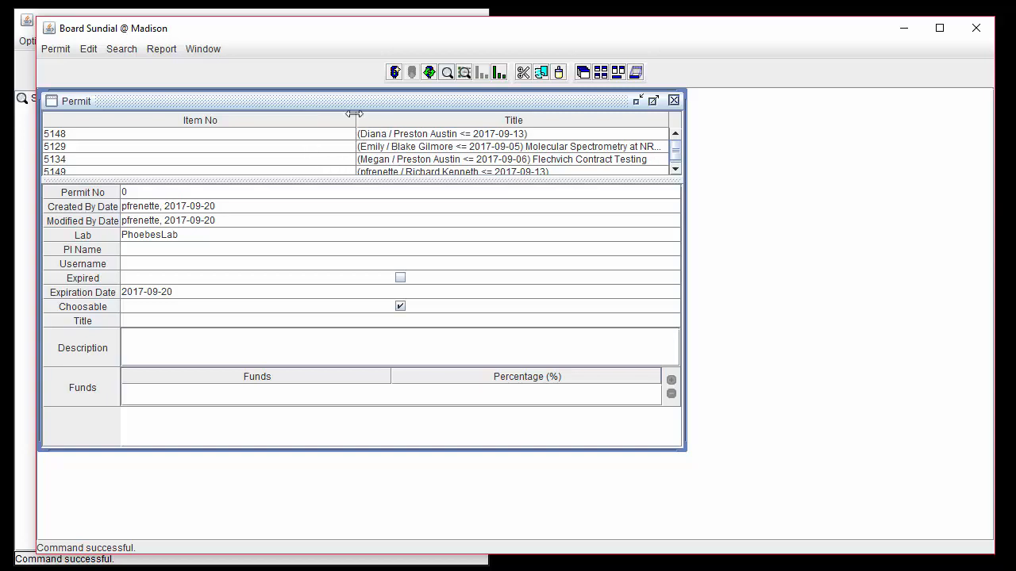
click(395, 149)
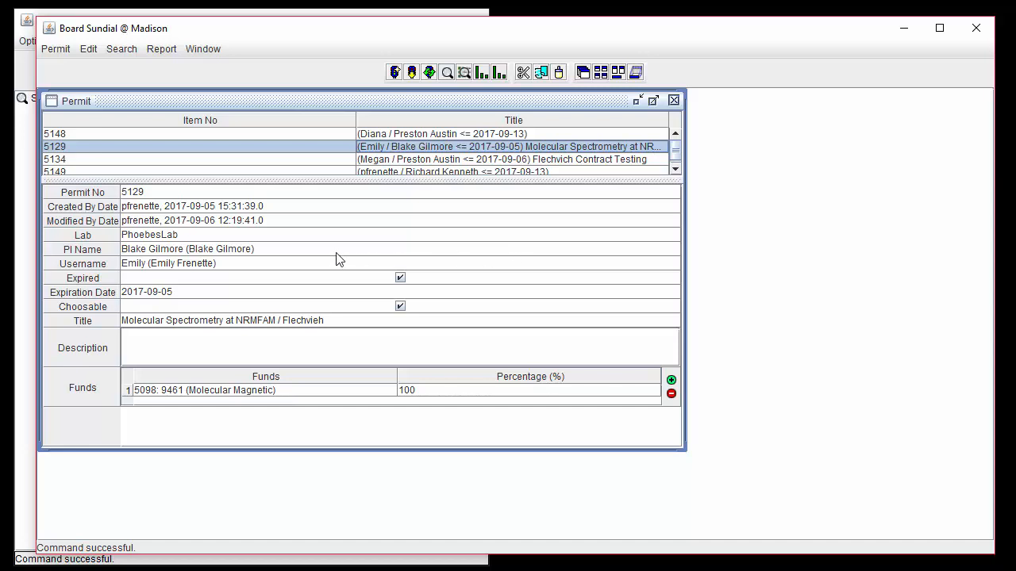
mouse_move(343, 180)
mouse_down()
mouse_move(339, 262)
mouse_move(345, 192)
mouse_up()
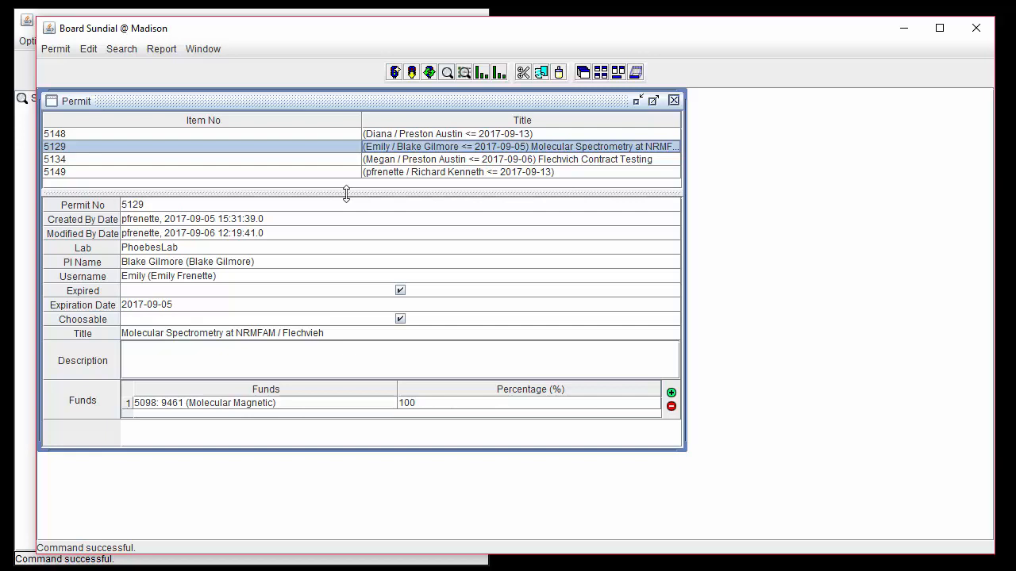
Clear the permit form, then assign the first listed PI and the first group member as the username
click(56, 49)
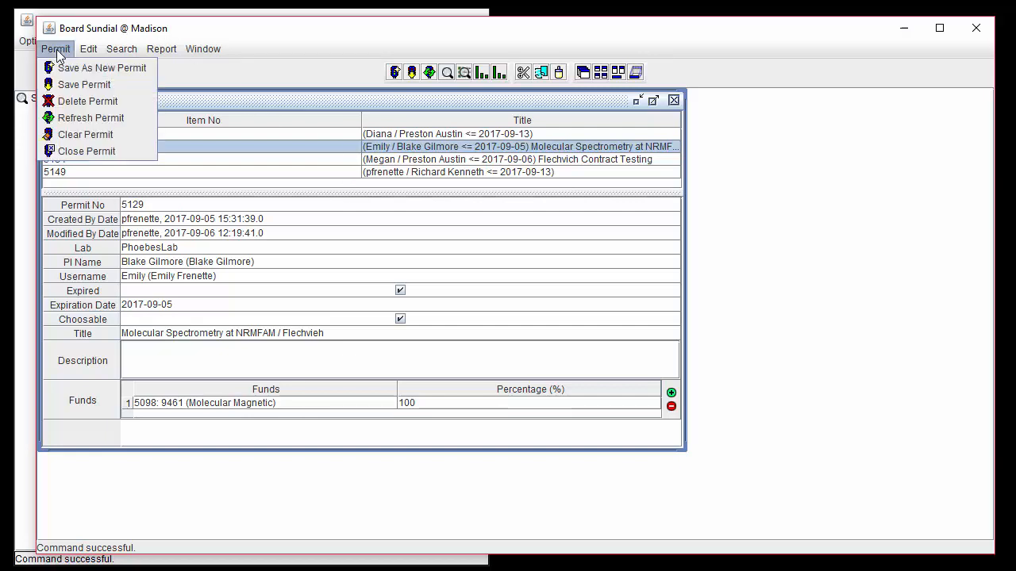
click(144, 134)
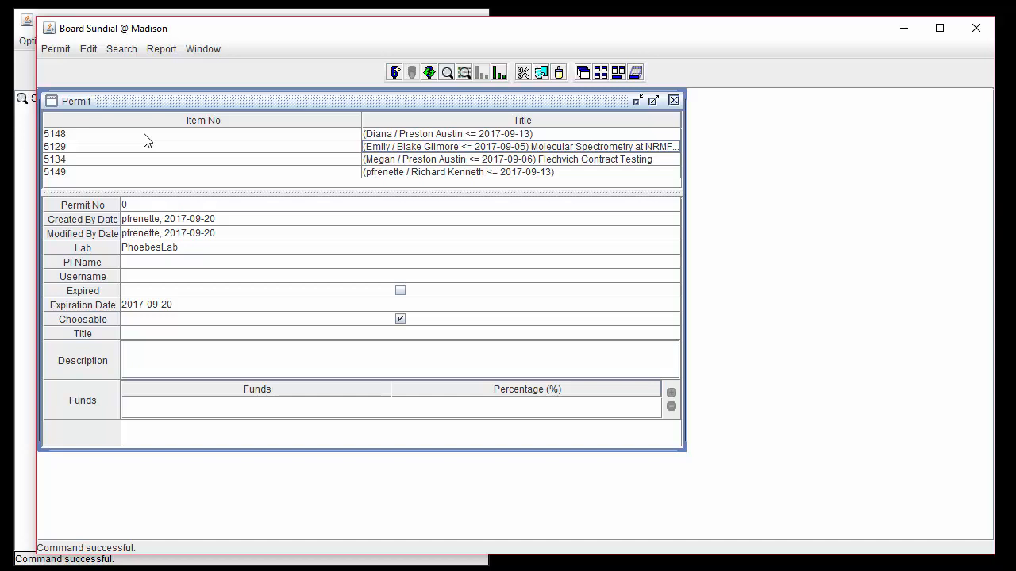
click(156, 264)
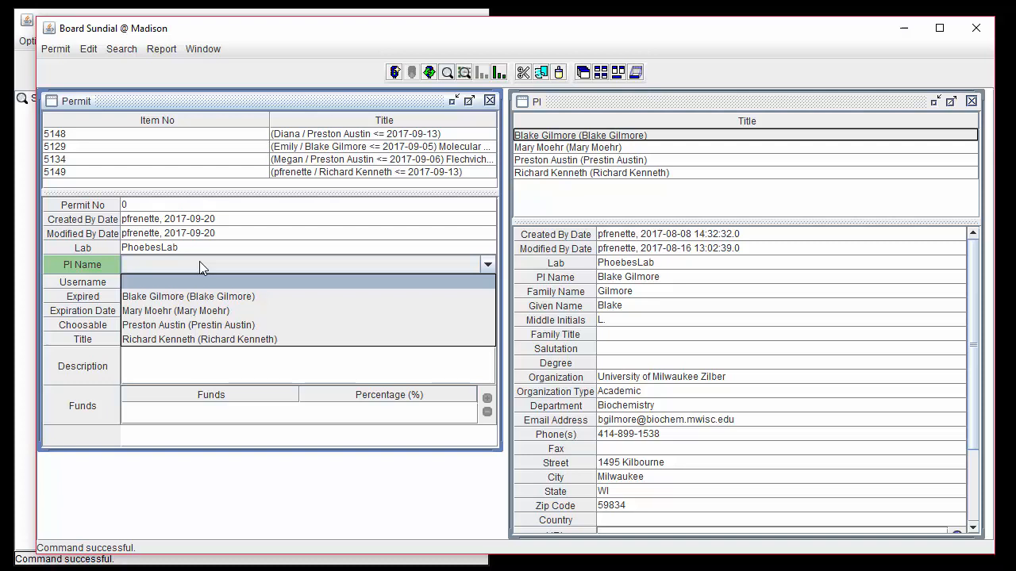
click(345, 296)
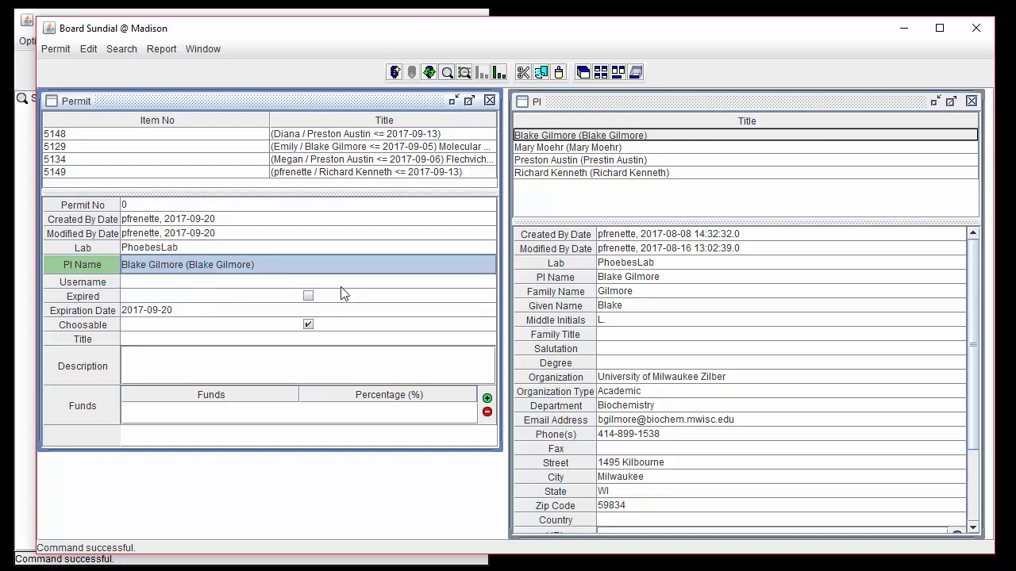
click(337, 282)
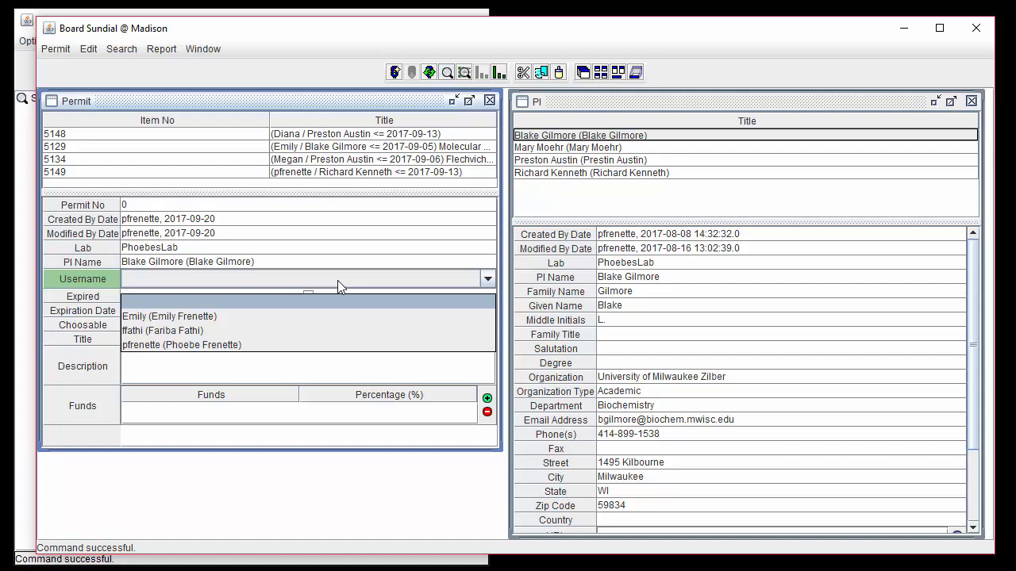
scroll(627, 279, down, 8)
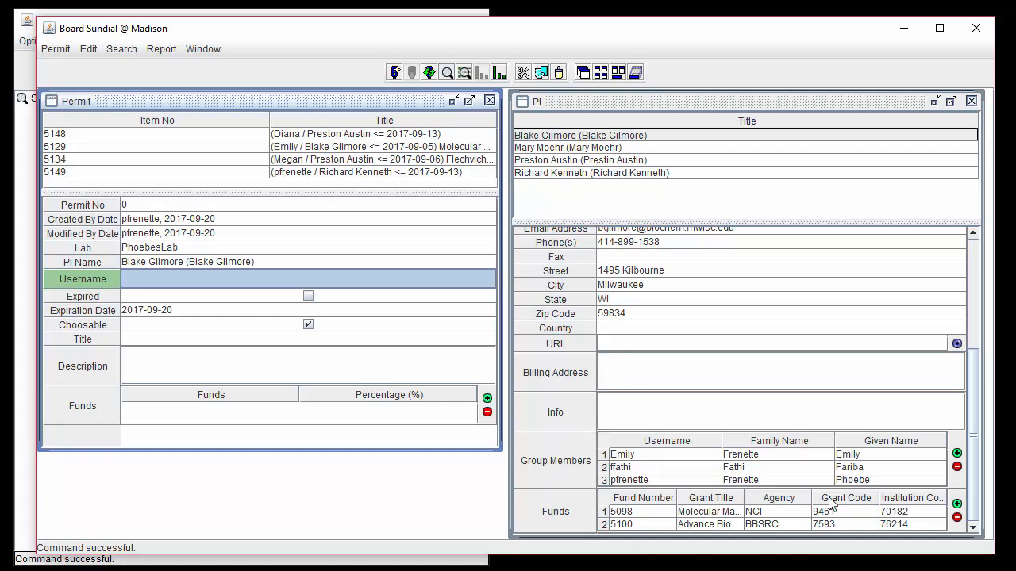
click(429, 281)
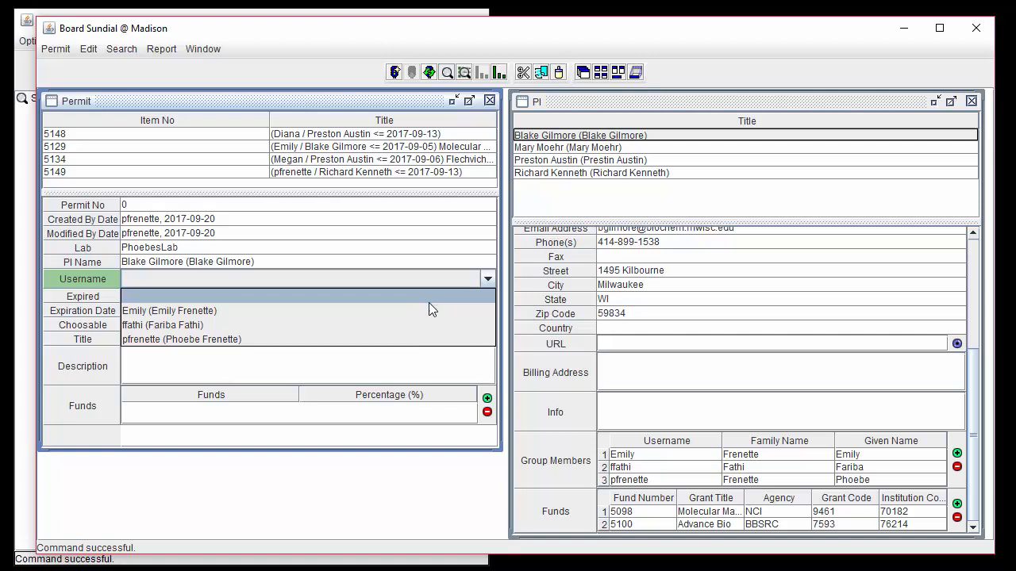
click(428, 311)
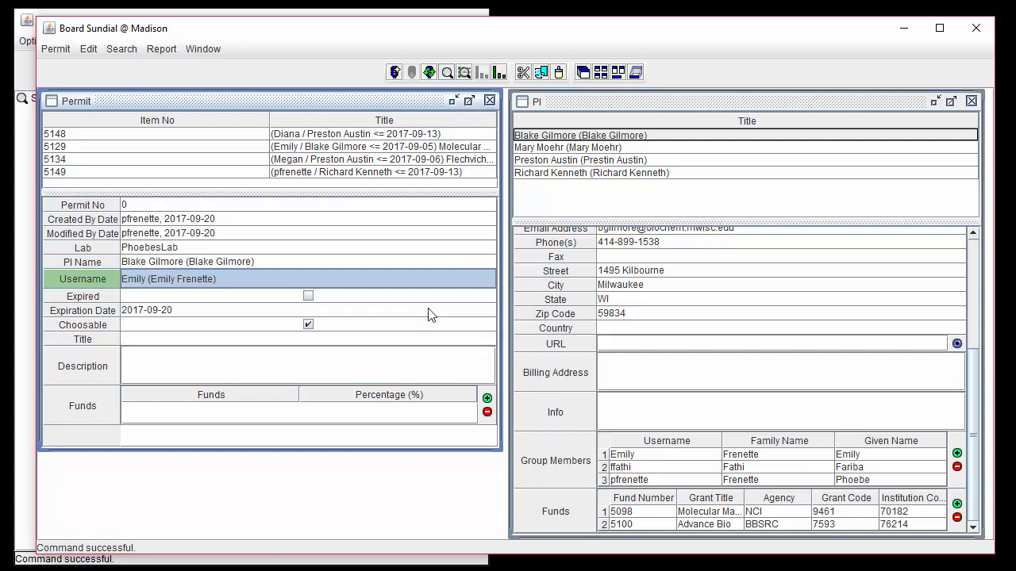
Title the permit "Spectrometry Testing" and set its expiration month to 12
click(353, 342)
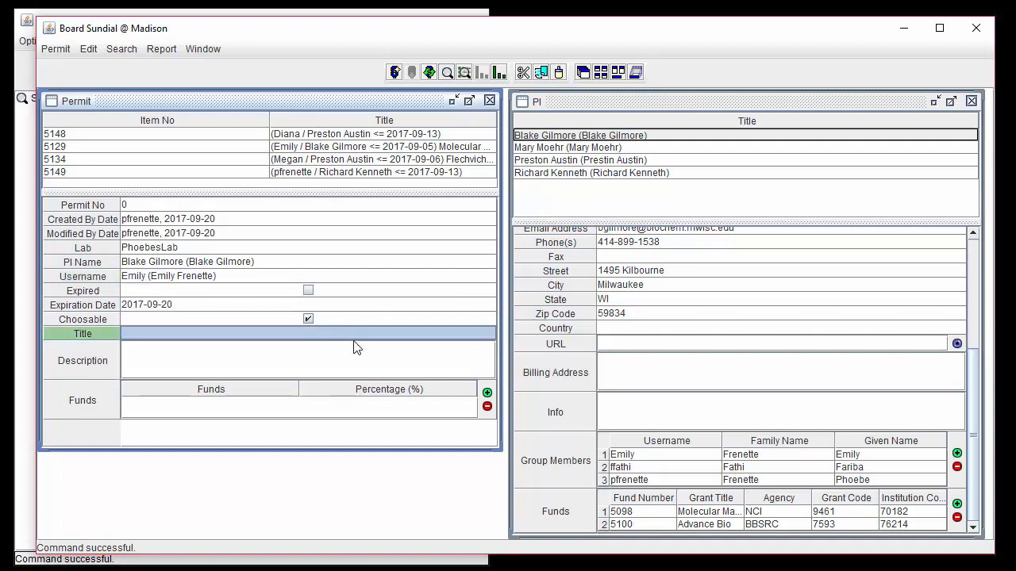
click(349, 332)
text(Spectromet)
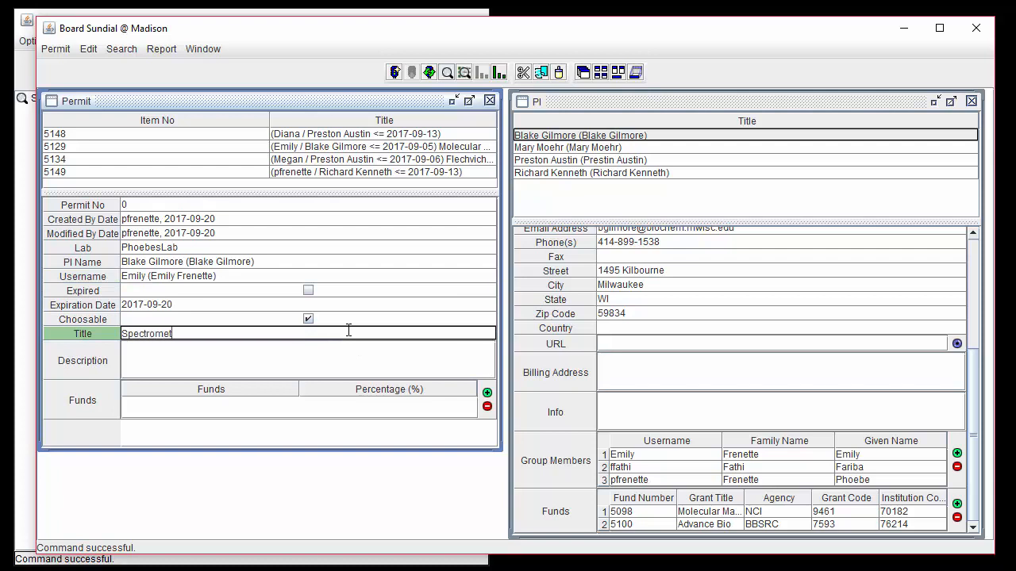
text(ry Testing)
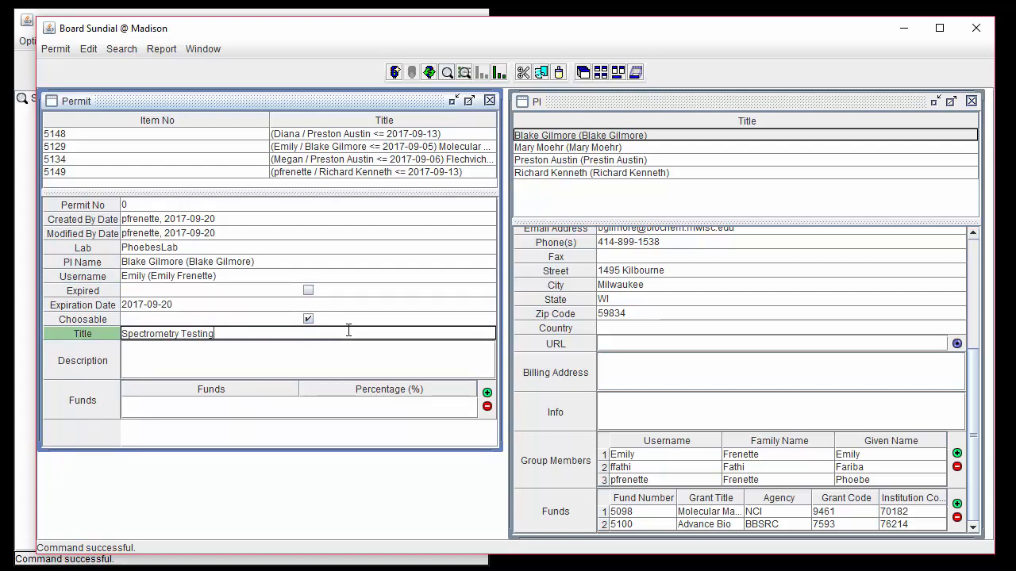
click(342, 305)
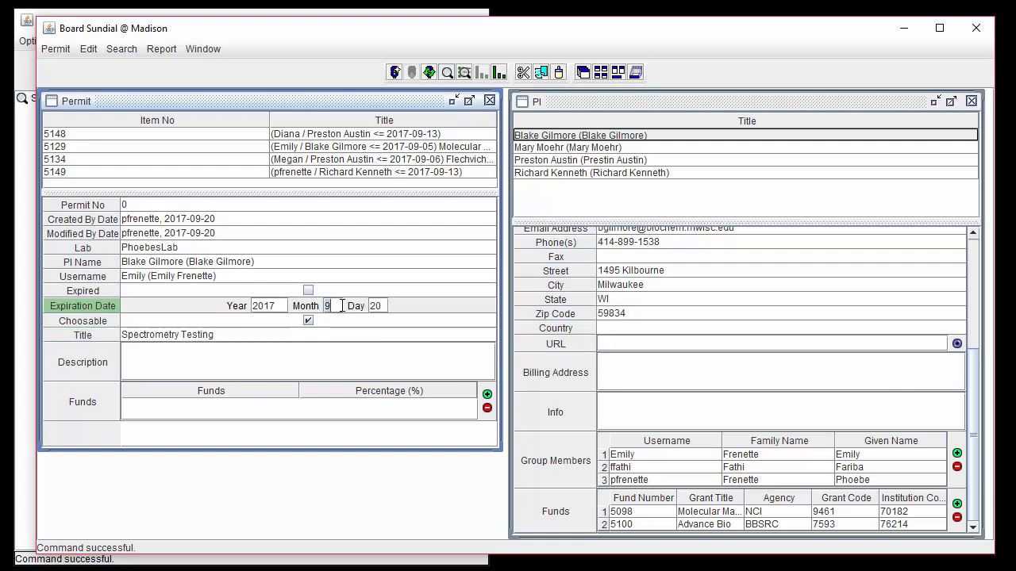
key(BackSpace)
text(12)
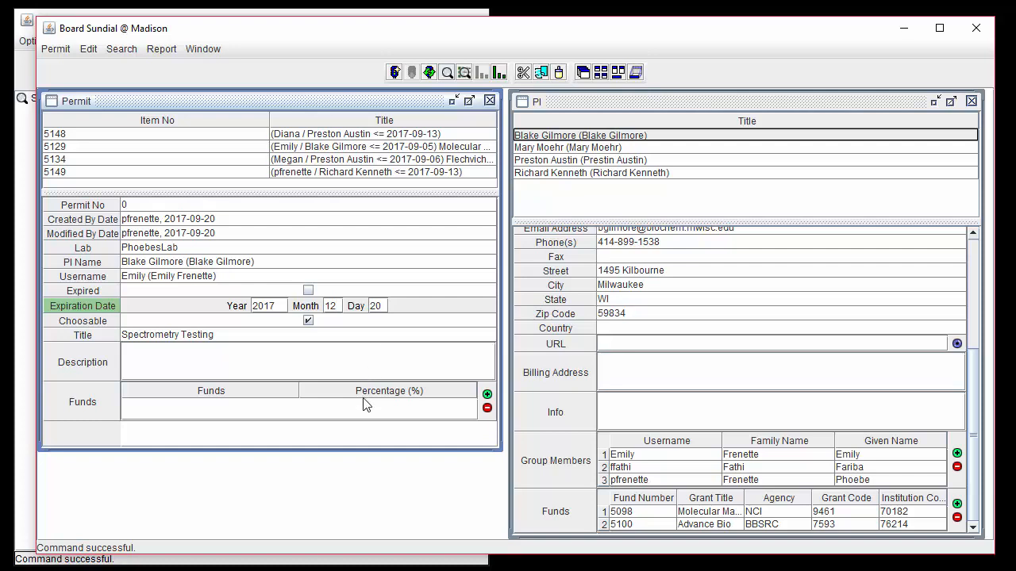
Add the Molecular Magnetic fund to the permit with a percentage of 60
click(486, 394)
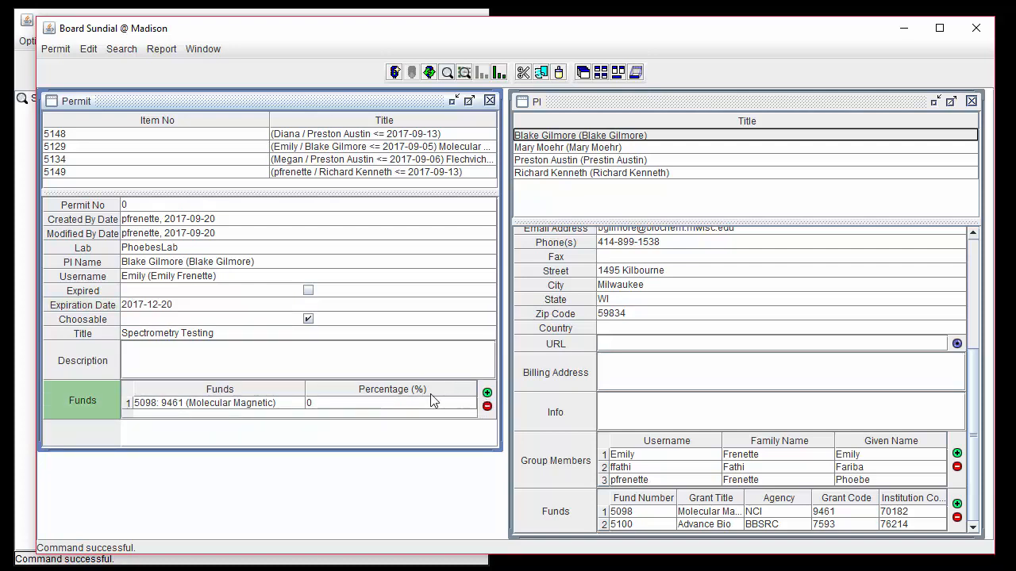
click(281, 404)
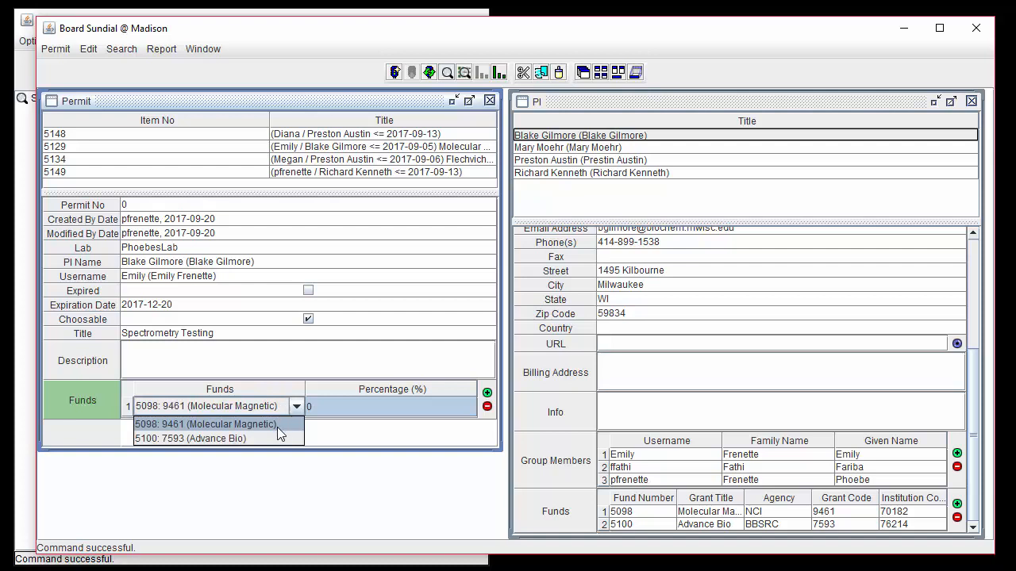
click(277, 427)
double_click(316, 403)
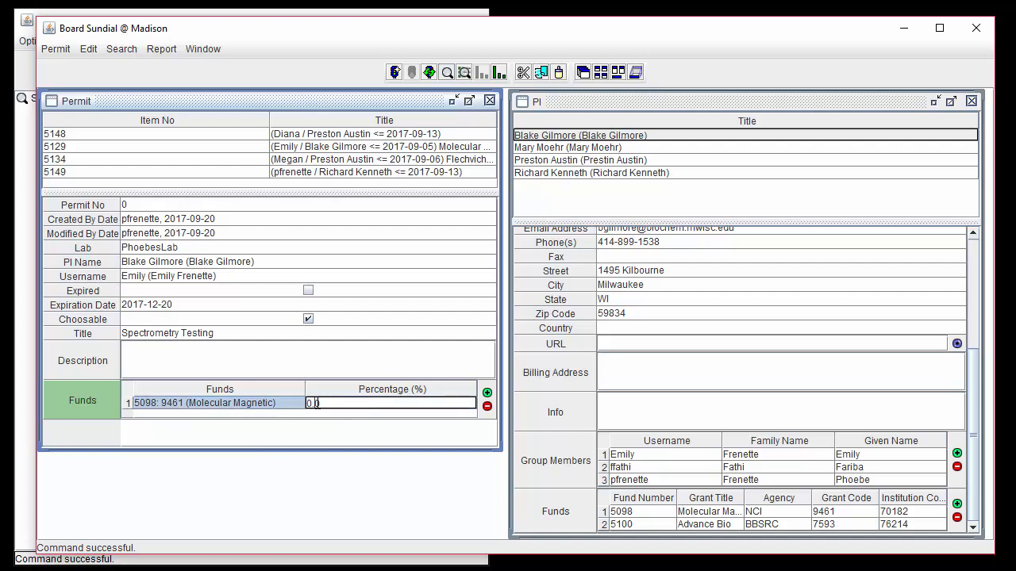
key(BackSpace)
text(60)
click(256, 406)
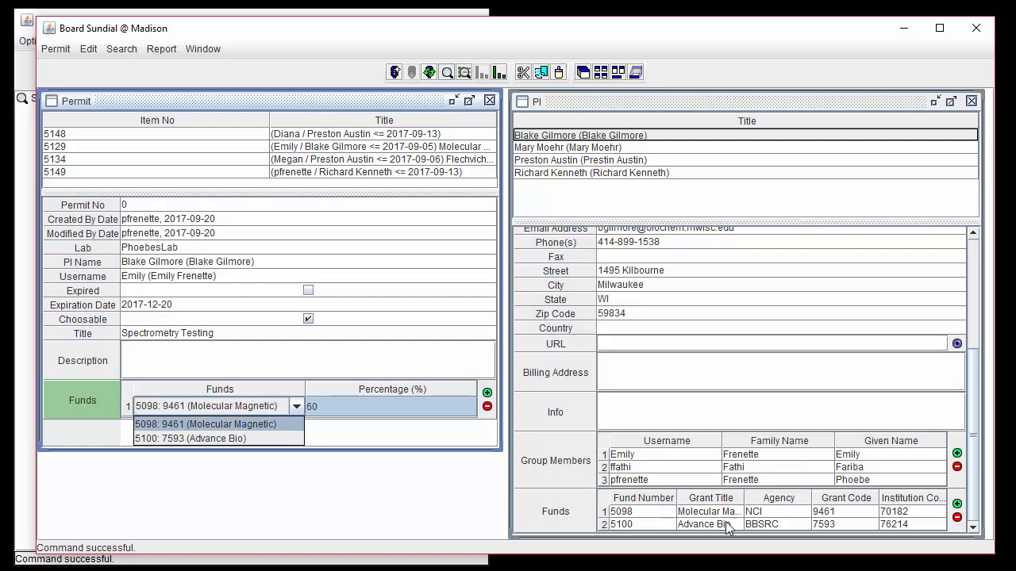
click(321, 436)
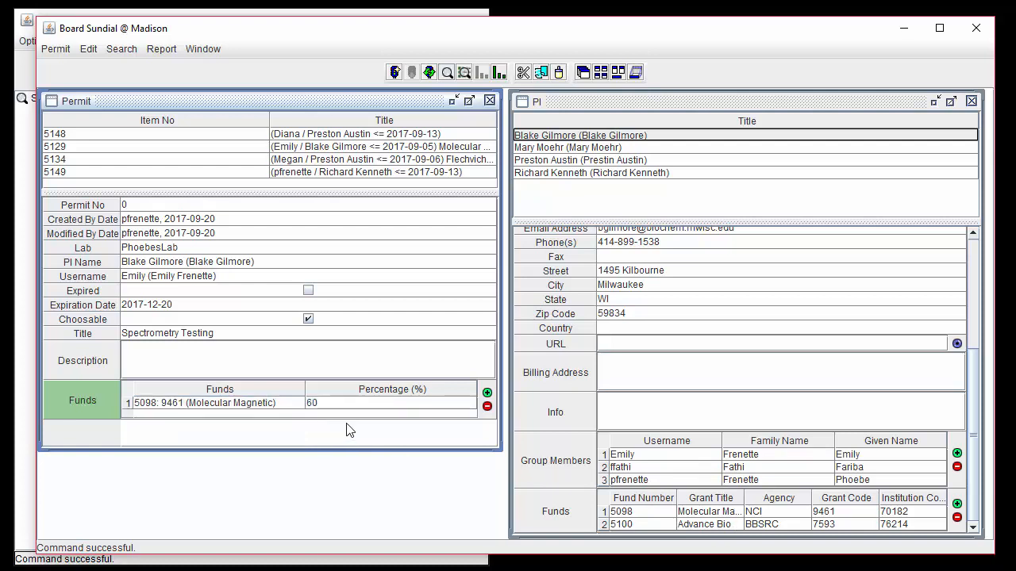
Add the Advance Bio fund with a percentage of 40 and save the record as a new permit
click(487, 392)
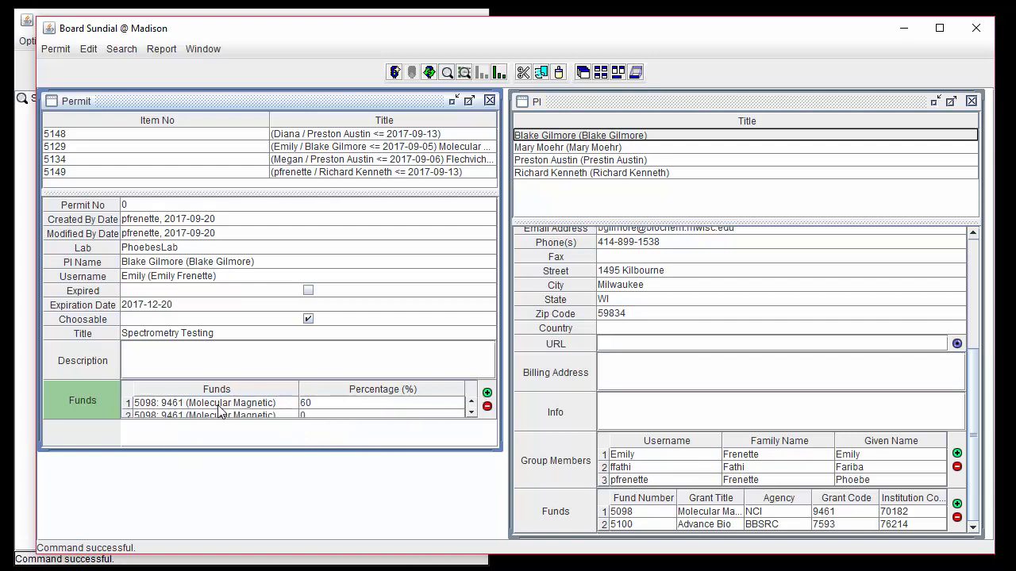
click(221, 413)
click(222, 446)
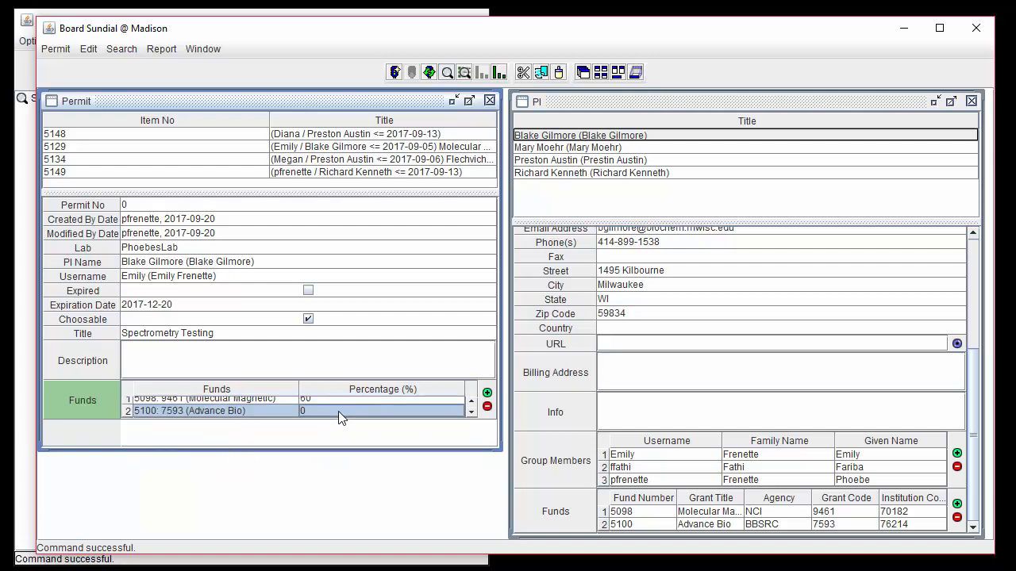
double_click(338, 411)
key(BackSpace)
text(40)
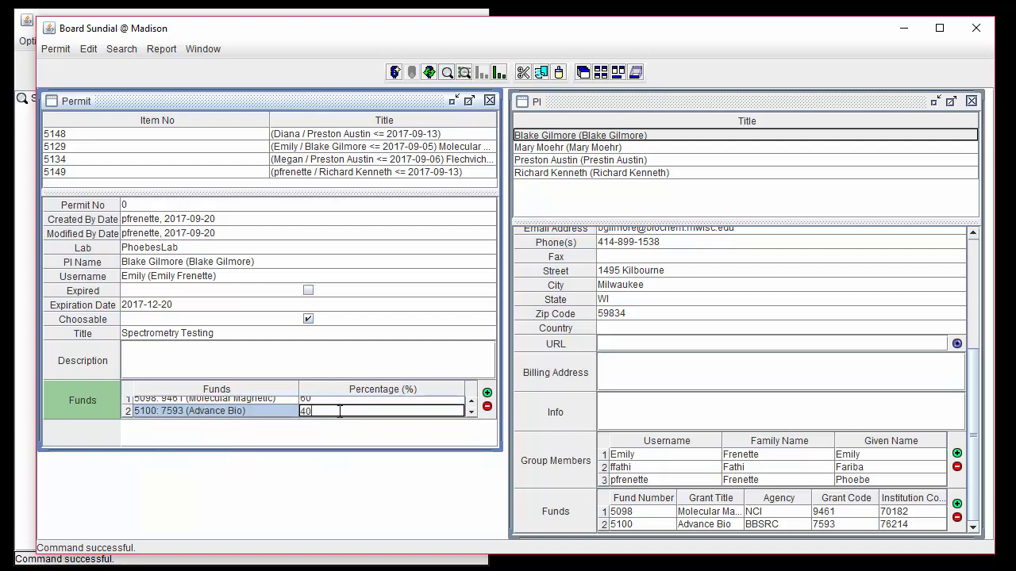
click(49, 49)
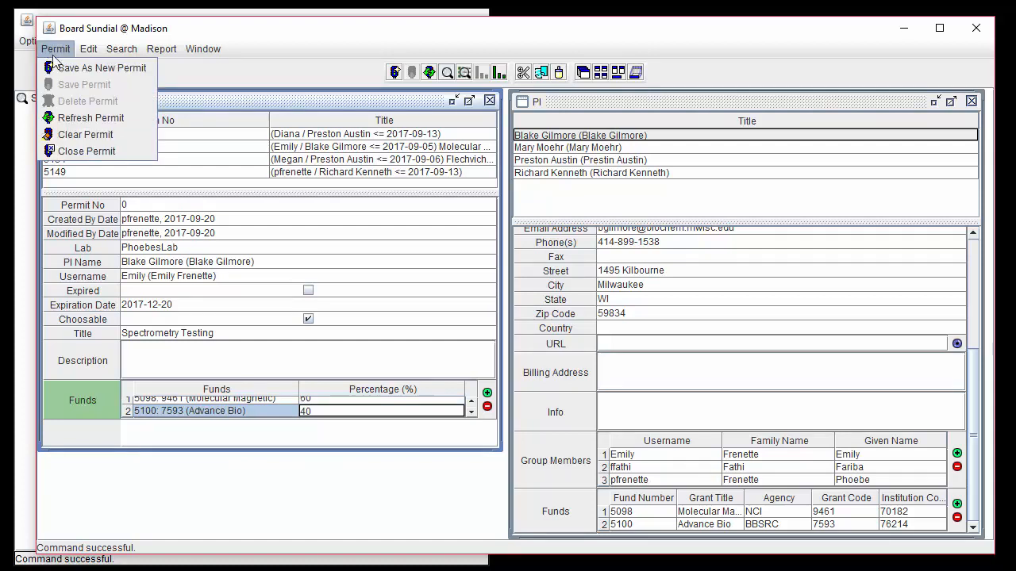
click(150, 66)
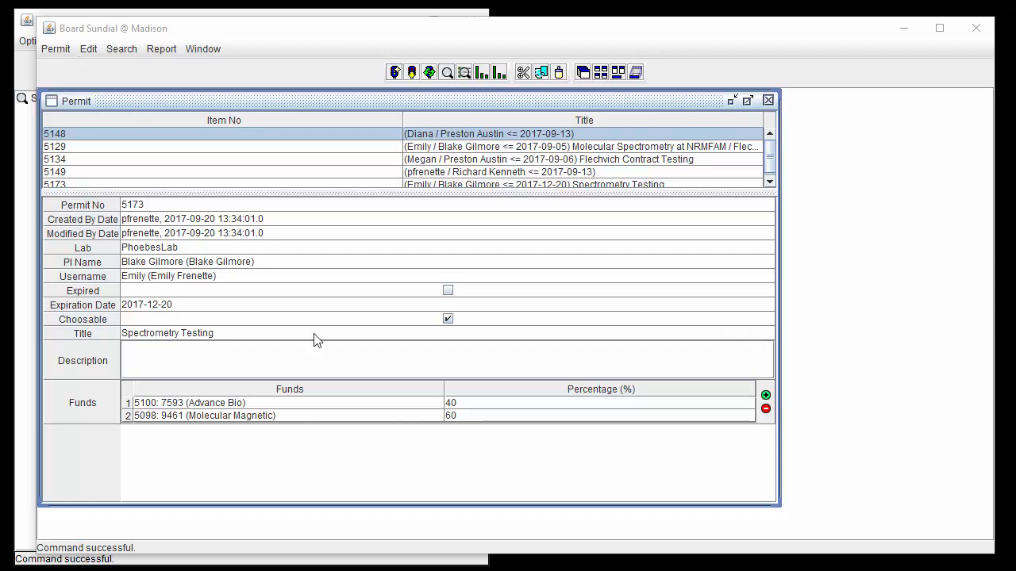
Remove the Advance Bio fund from the Spectrometry Testing permit and save the permit
click(512, 407)
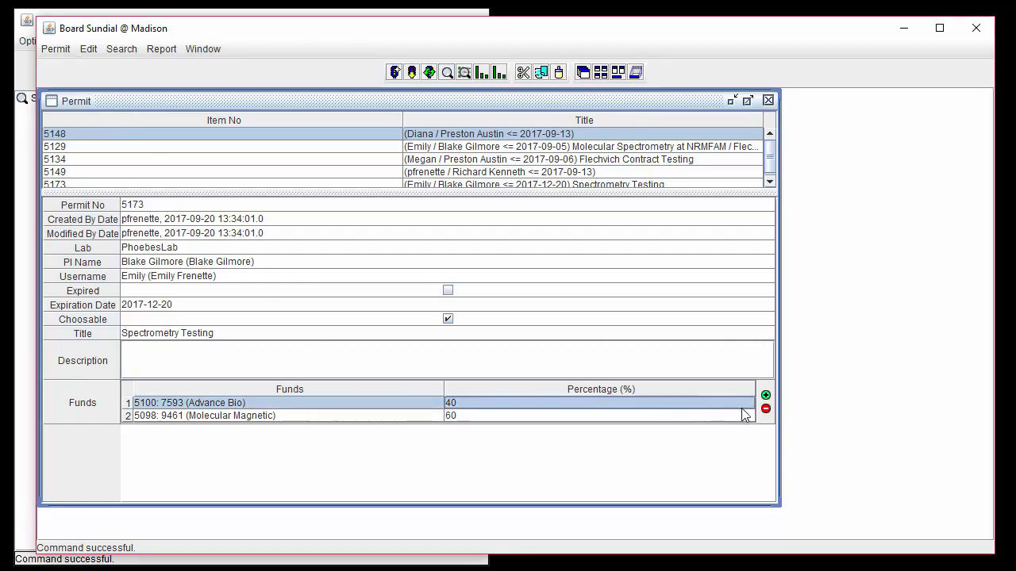
click(765, 410)
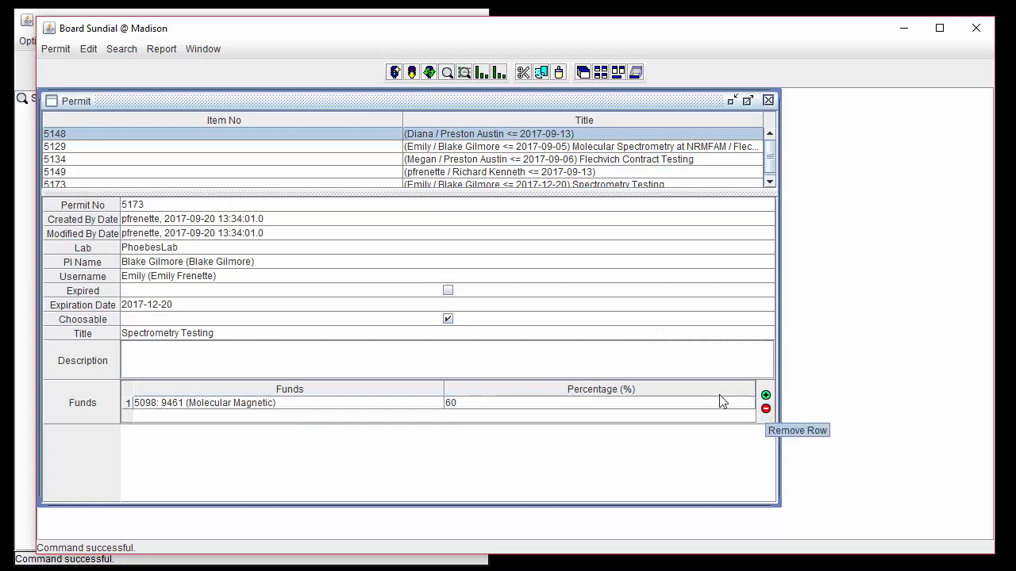
click(71, 44)
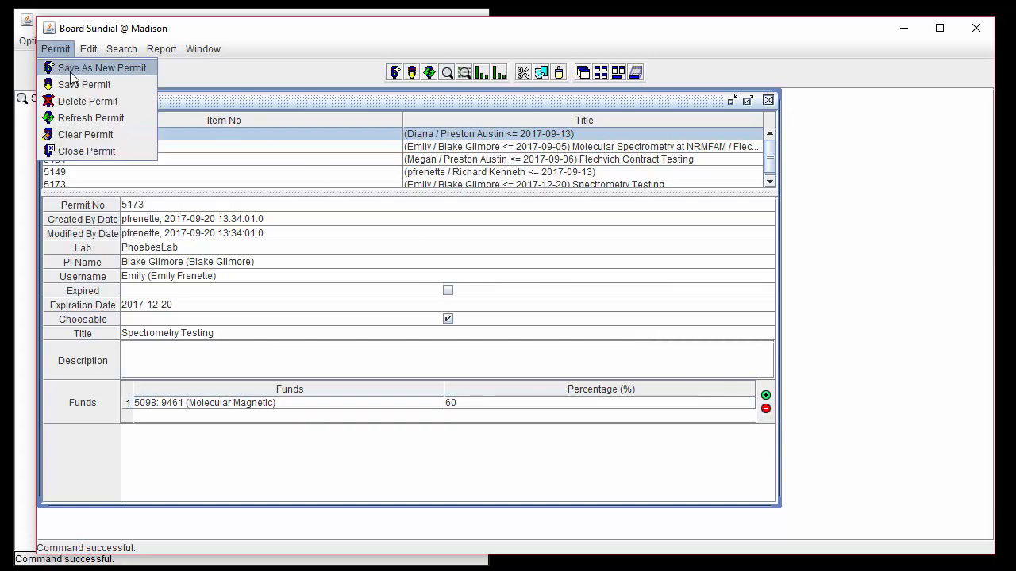
click(76, 83)
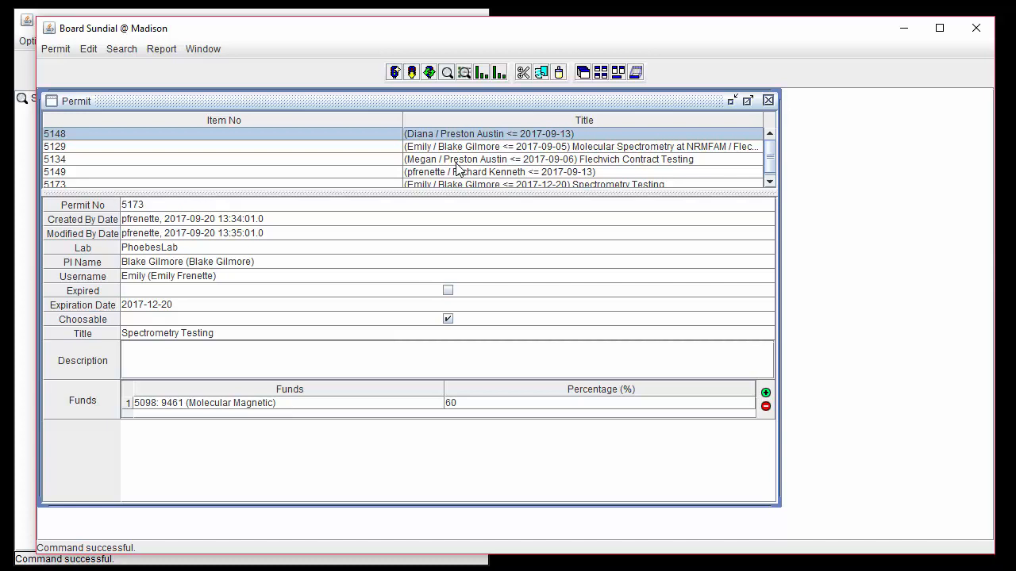
Enter the description "NMRFAM Spectrometry Testing 2017" for the Spectrometry Testing permit, then refresh the permit to discard the unsaved change
click(286, 357)
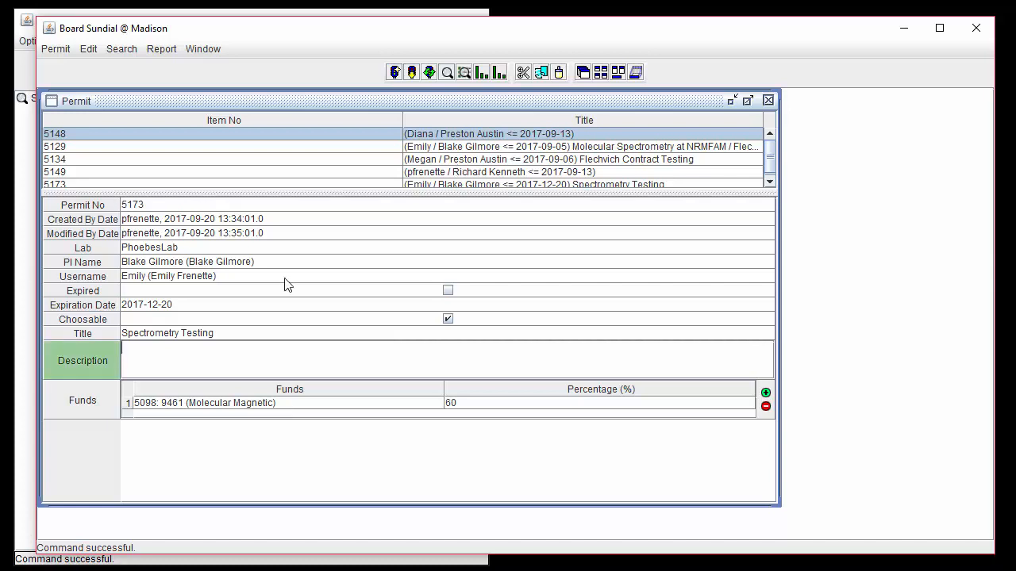
text(NMRFAM)
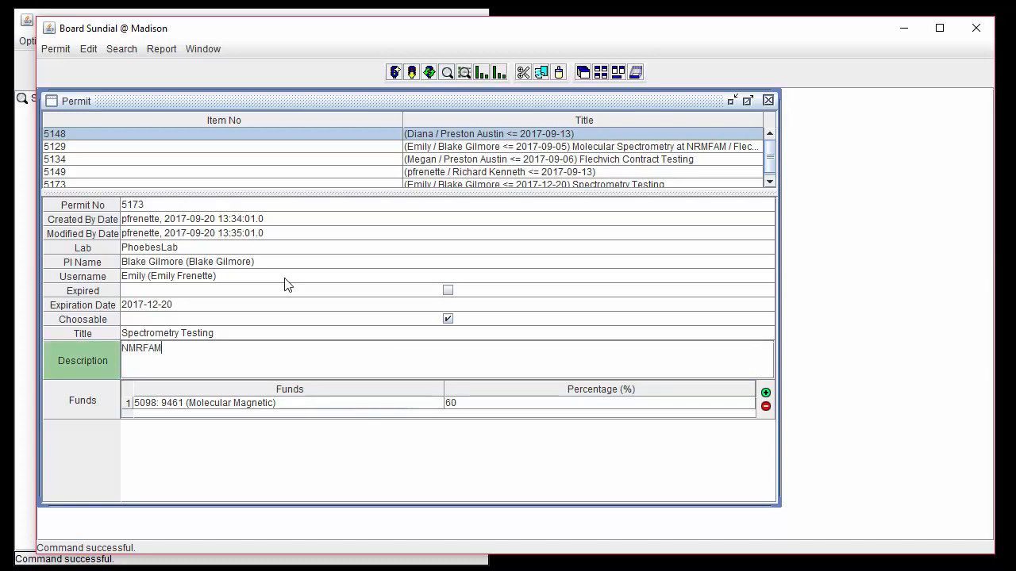
text( Spectrometry Testing 2017)
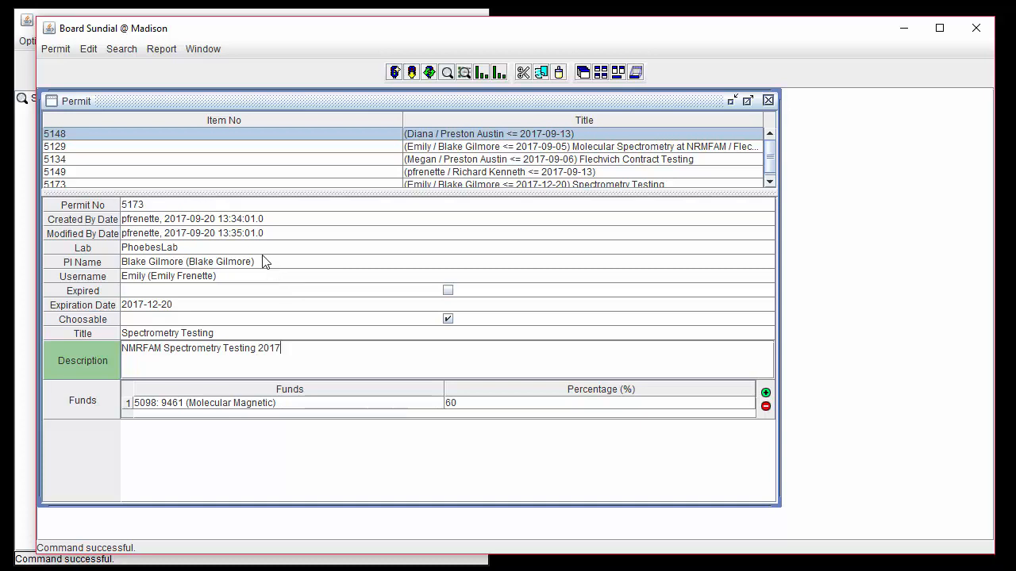
click(70, 51)
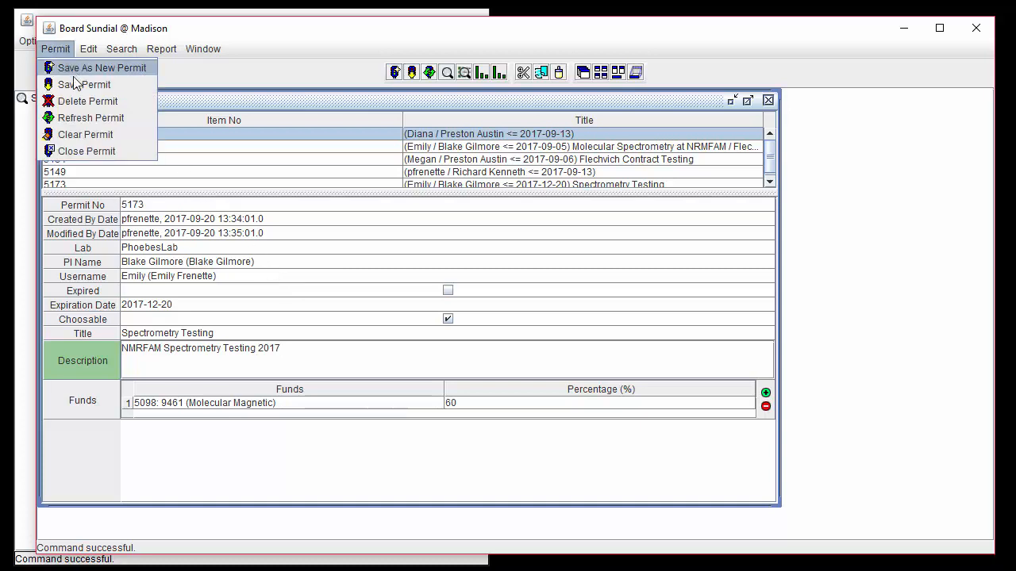
click(136, 118)
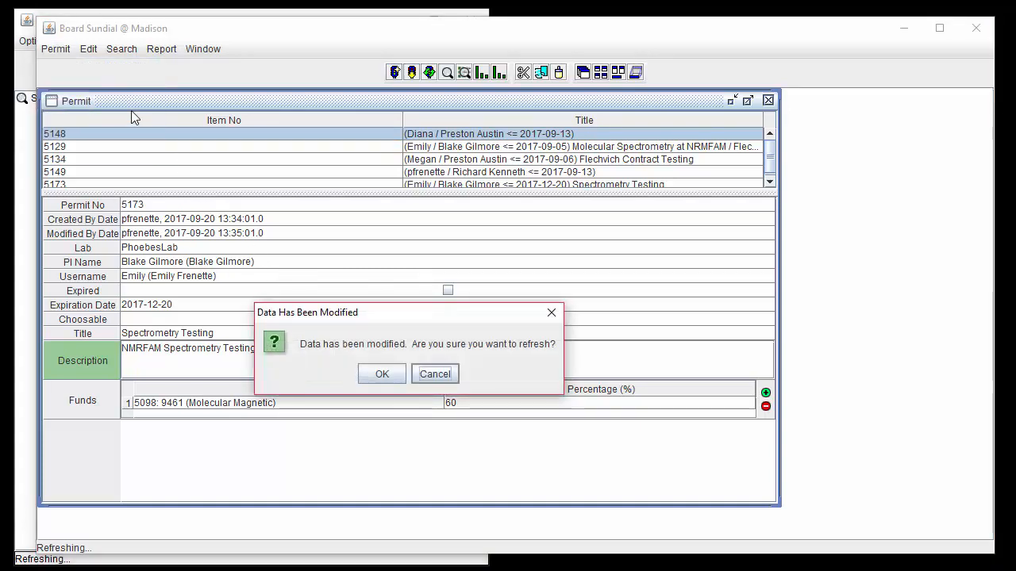
click(382, 374)
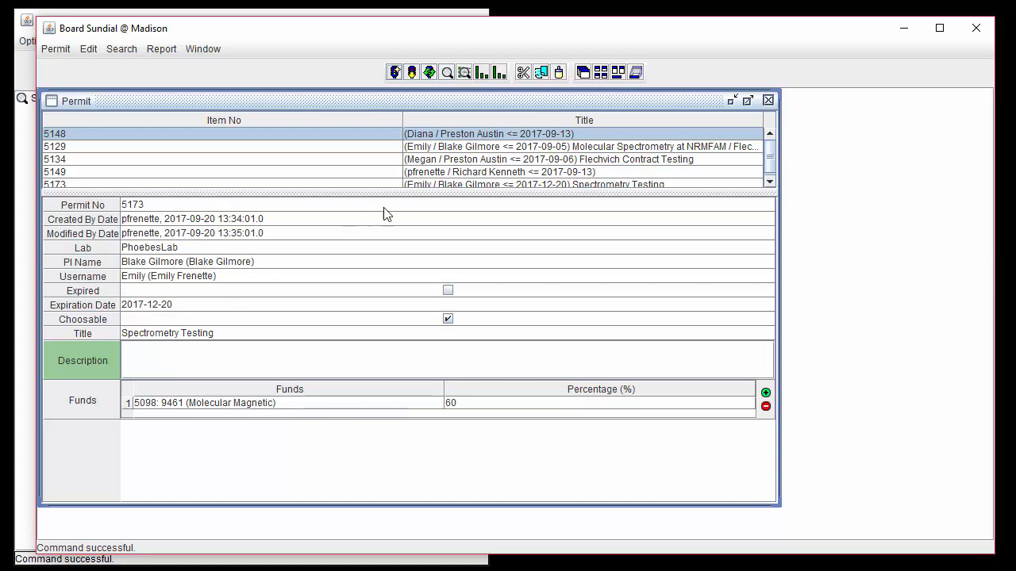
Delete the Spectrometry Testing permit from the permit list, confirm the removal, and close the permit form
click(427, 186)
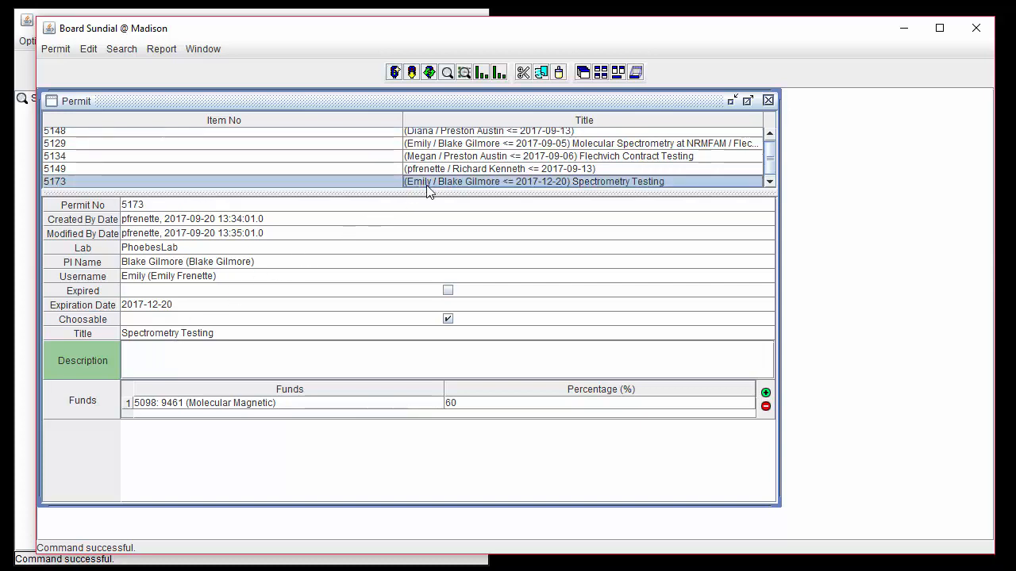
click(48, 50)
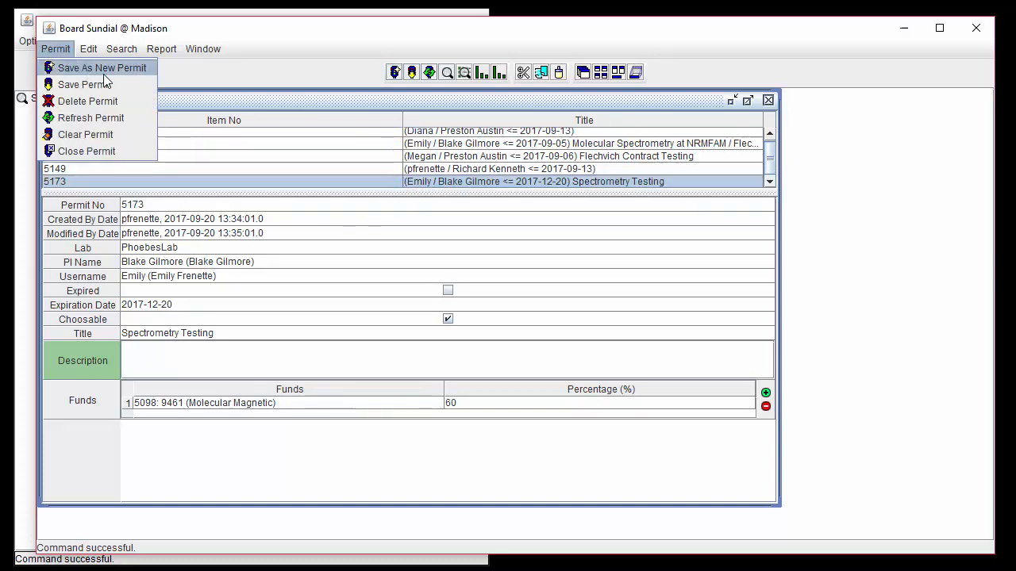
click(137, 103)
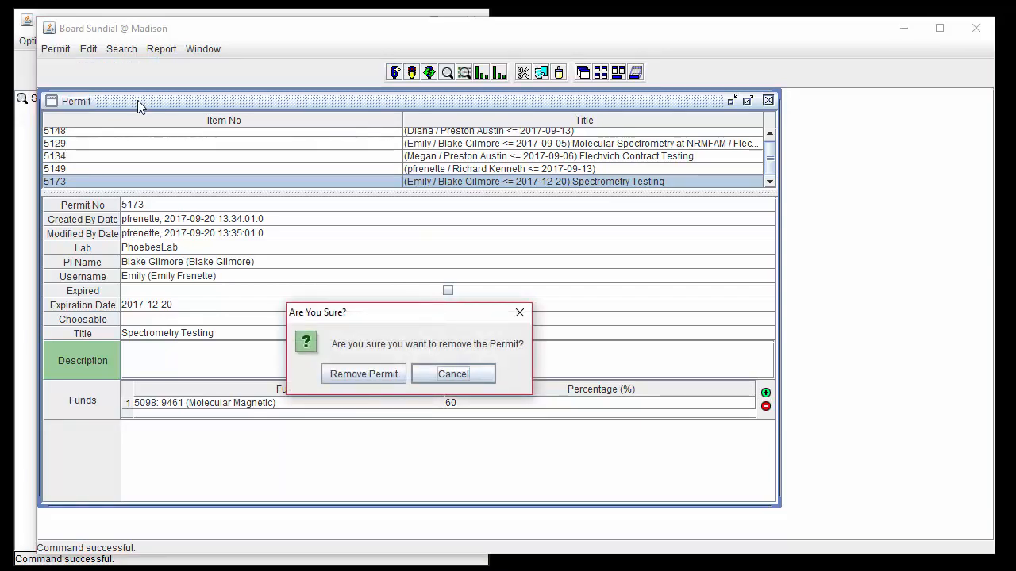
click(367, 371)
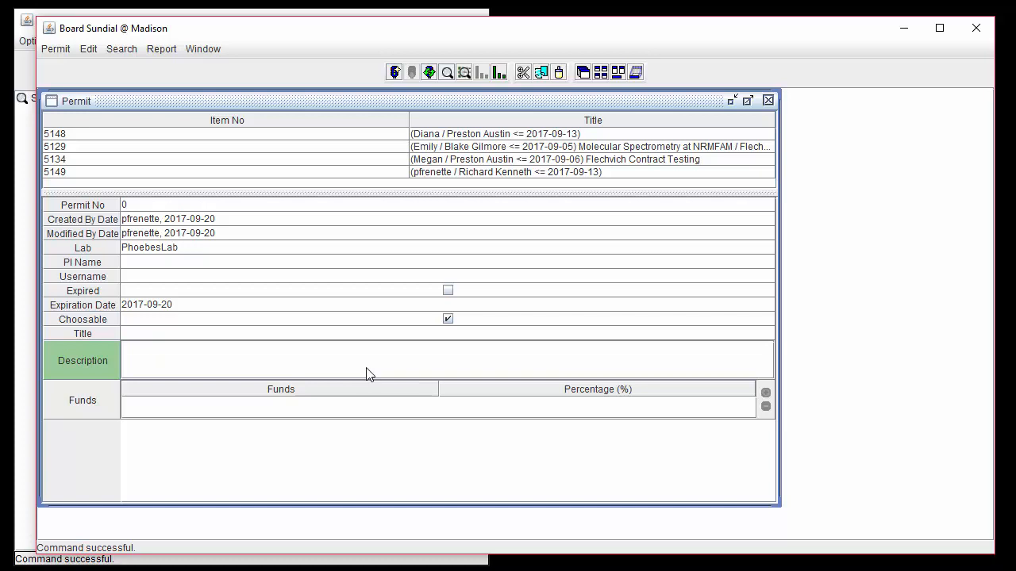
click(72, 50)
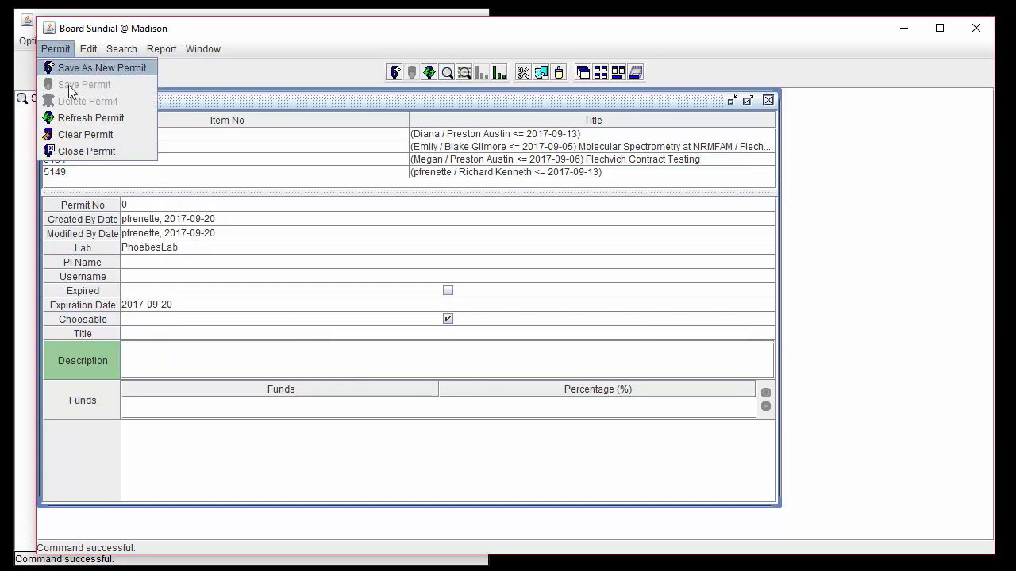
click(148, 151)
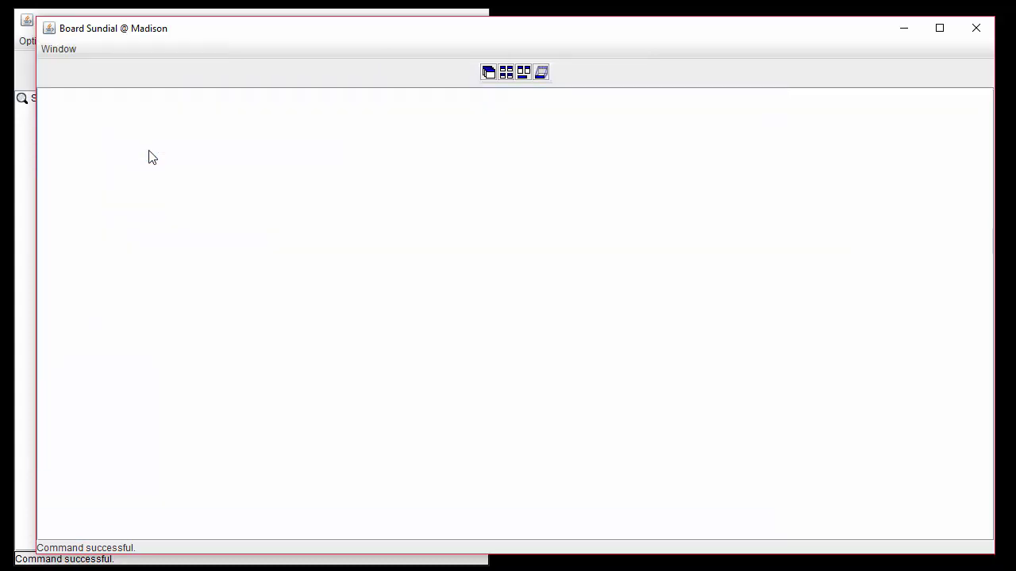